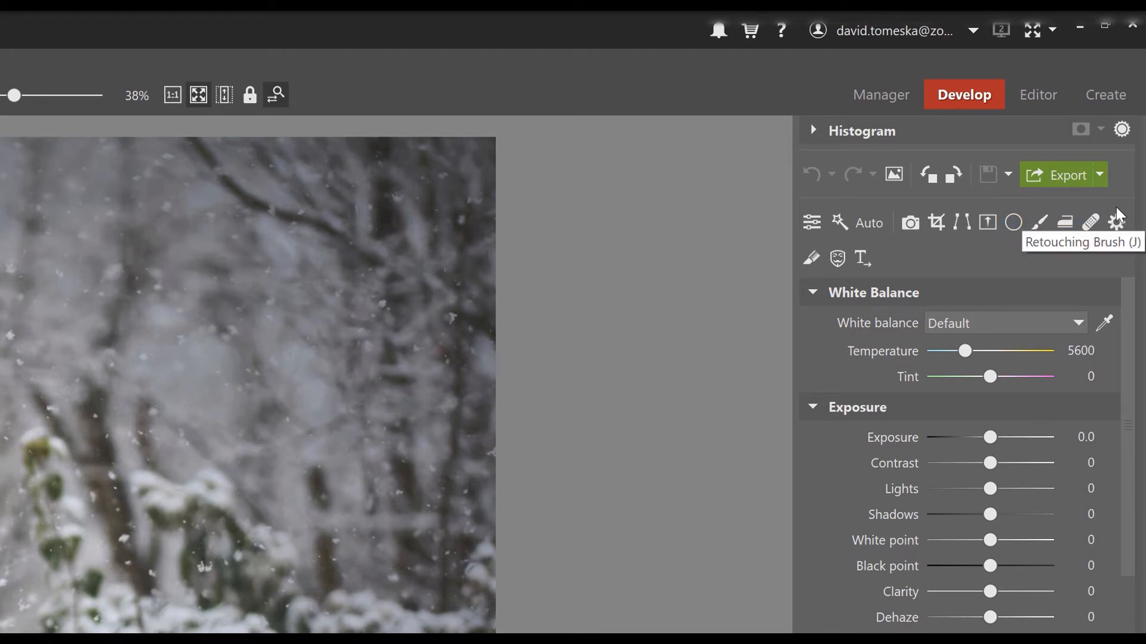
Add a circular Radial Filter mask and position it over the lantern's glass, sized to roughly cover the glass panes.
click(1016, 231)
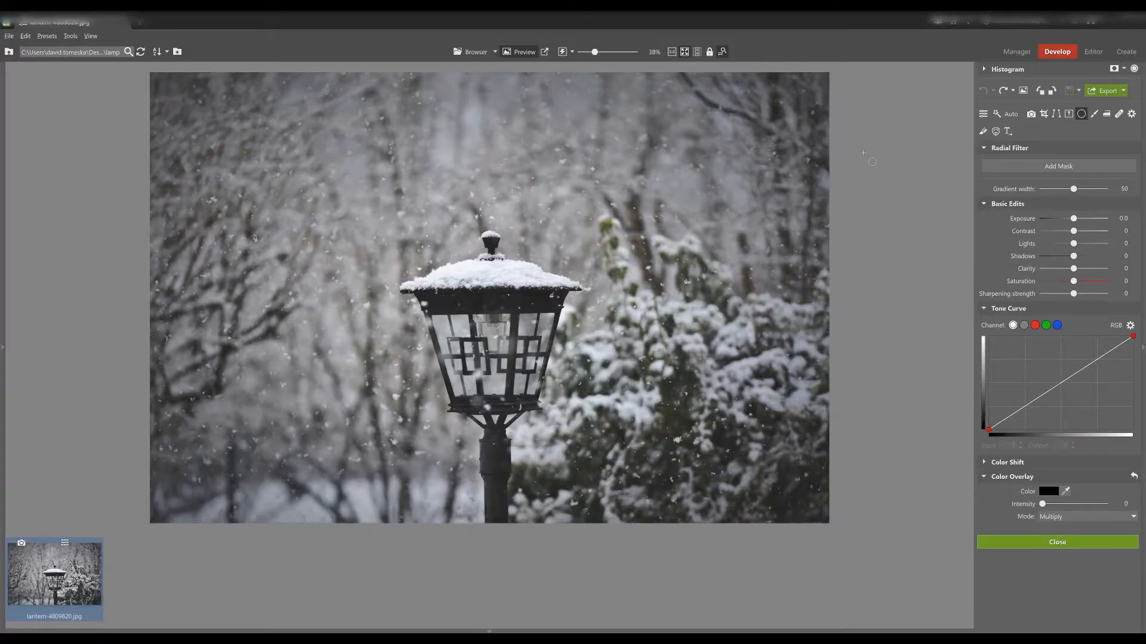
drag(278, 290, 331, 345)
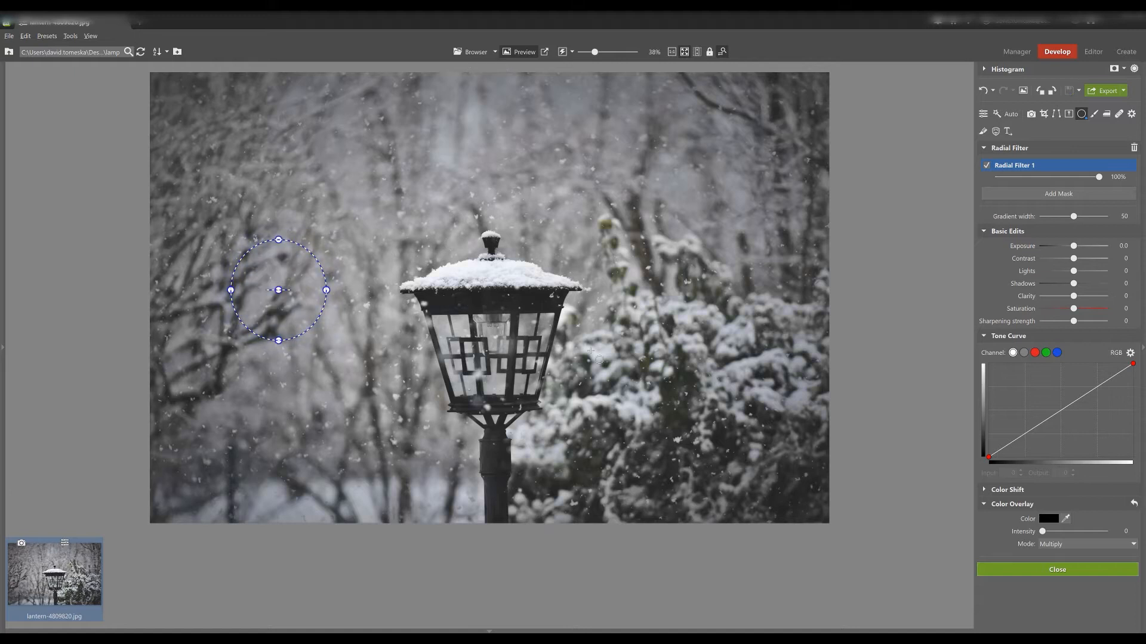
drag(278, 290, 541, 348)
drag(499, 296, 498, 294)
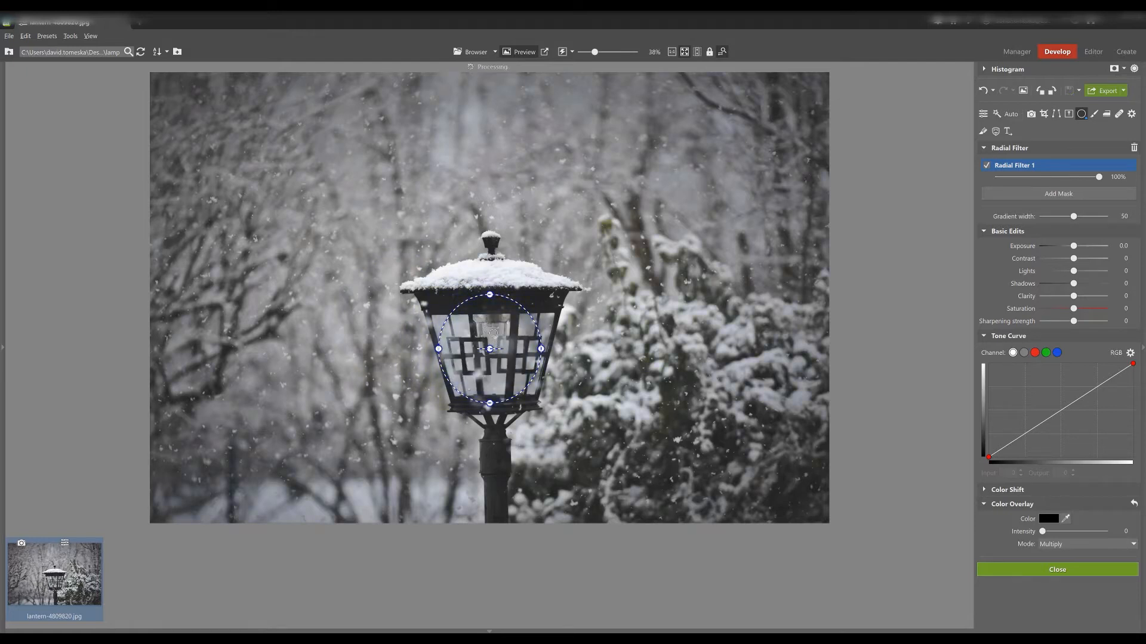
drag(489, 349, 492, 351)
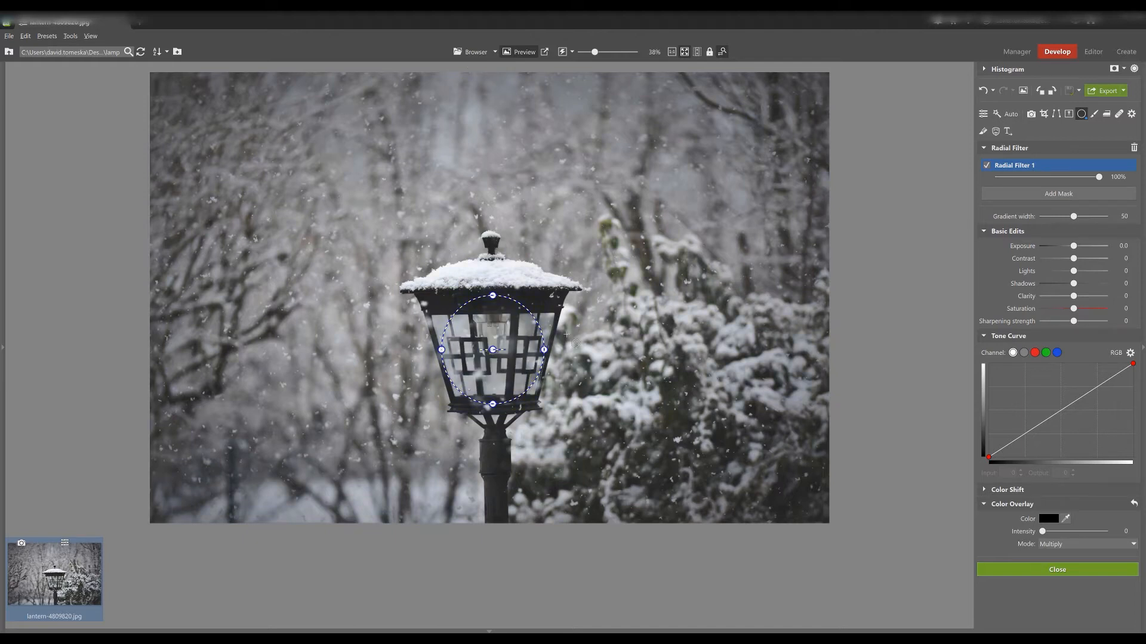
Darken the first radial filter's area with exposure -0.6, lights -20 and shadows -24, and compare it with the original photo.
mouse_move(1093, 170)
drag(1074, 246, 1067, 285)
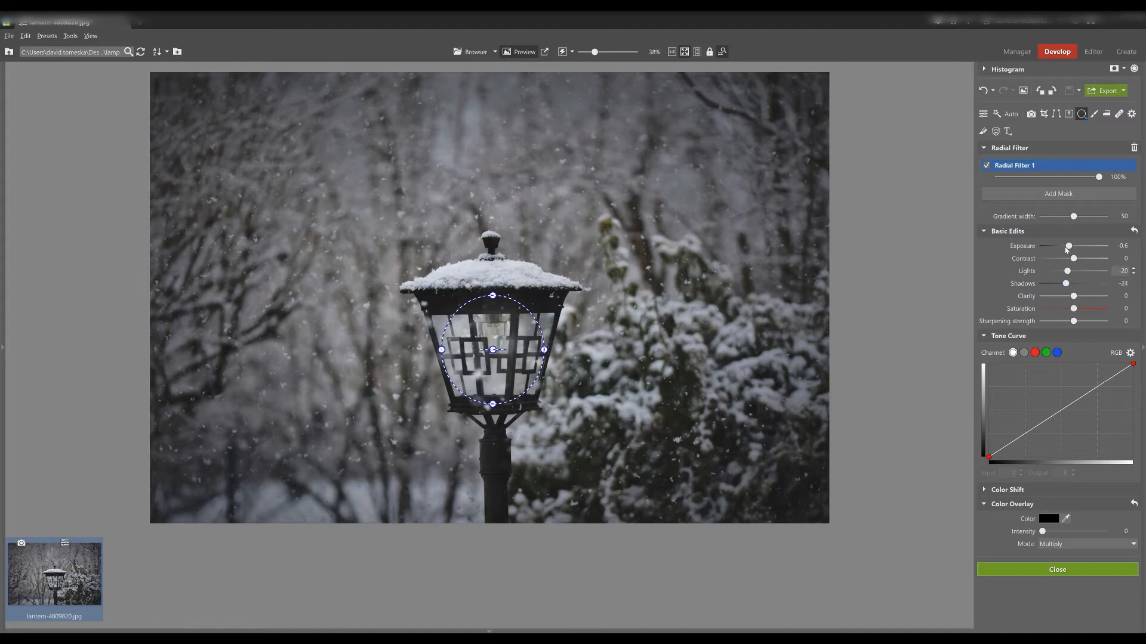
click(1024, 94)
click(1024, 93)
Add a second, smaller circular radial mask and centre it on the upper part of the lantern's glass.
drag(294, 299, 329, 332)
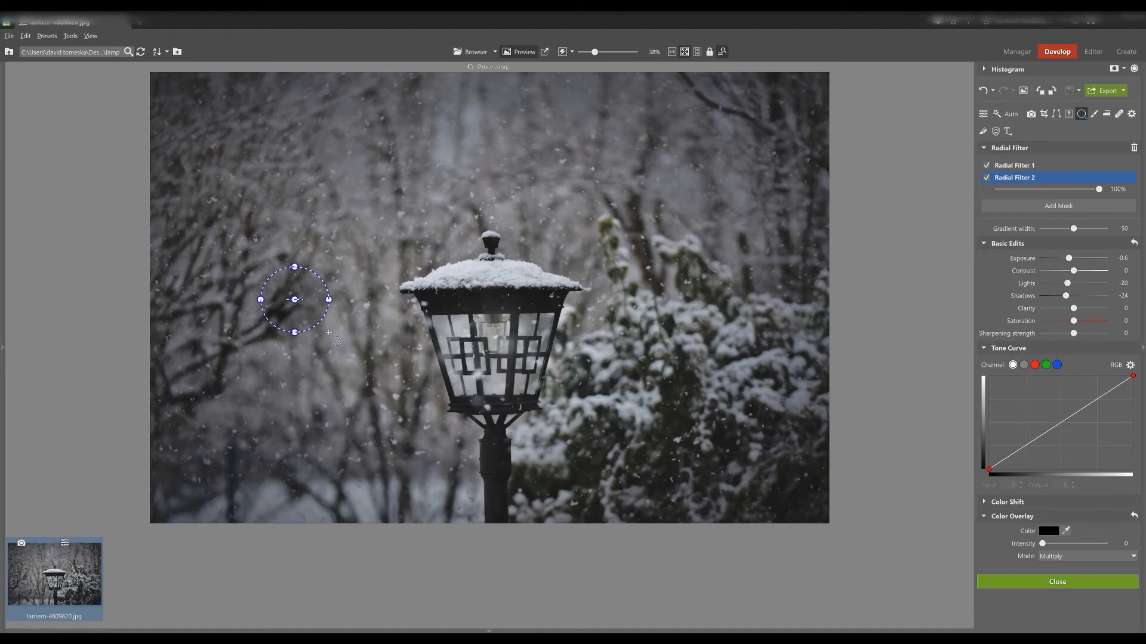
drag(296, 302, 531, 337)
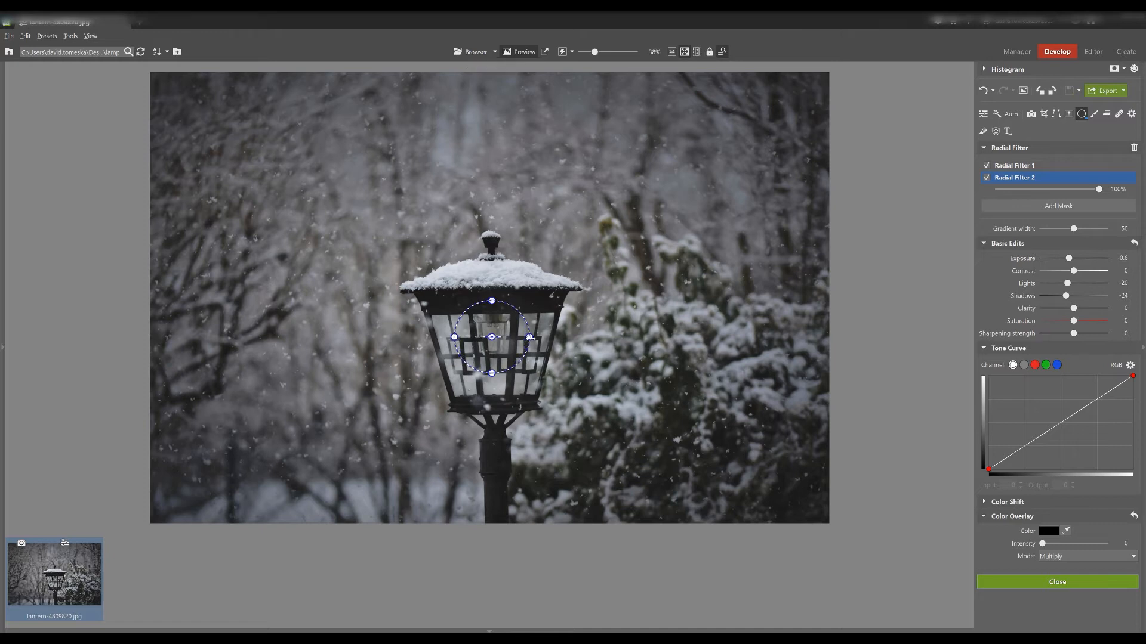
drag(492, 337, 491, 337)
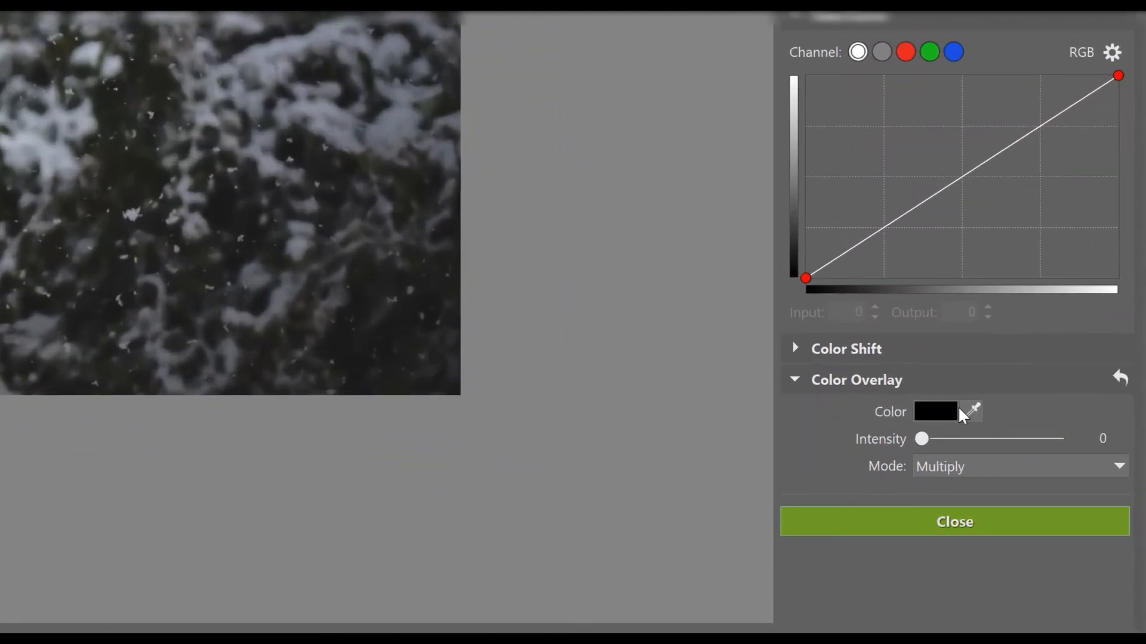
Set the second radial filter's color overlay to the warm yellow #FACC44.
click(942, 406)
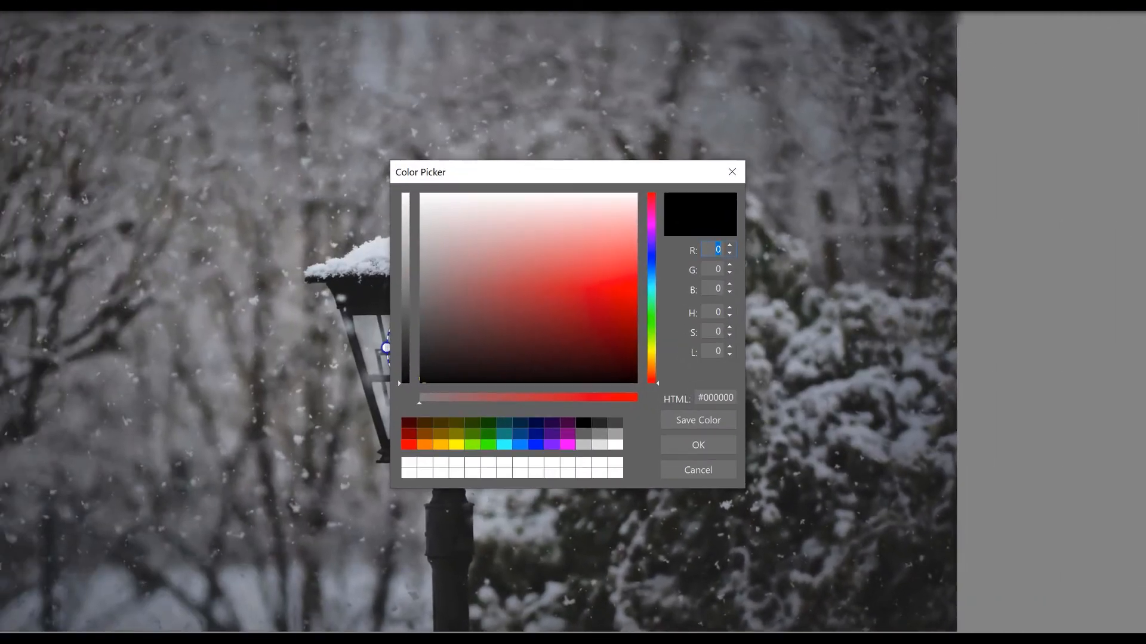
click(457, 445)
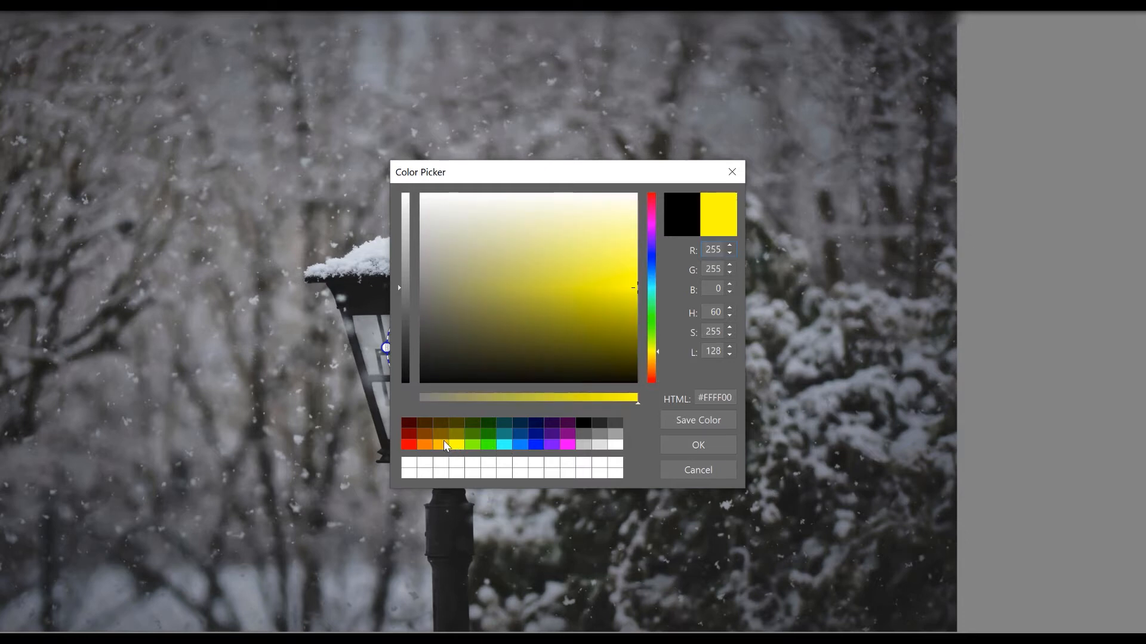
click(442, 444)
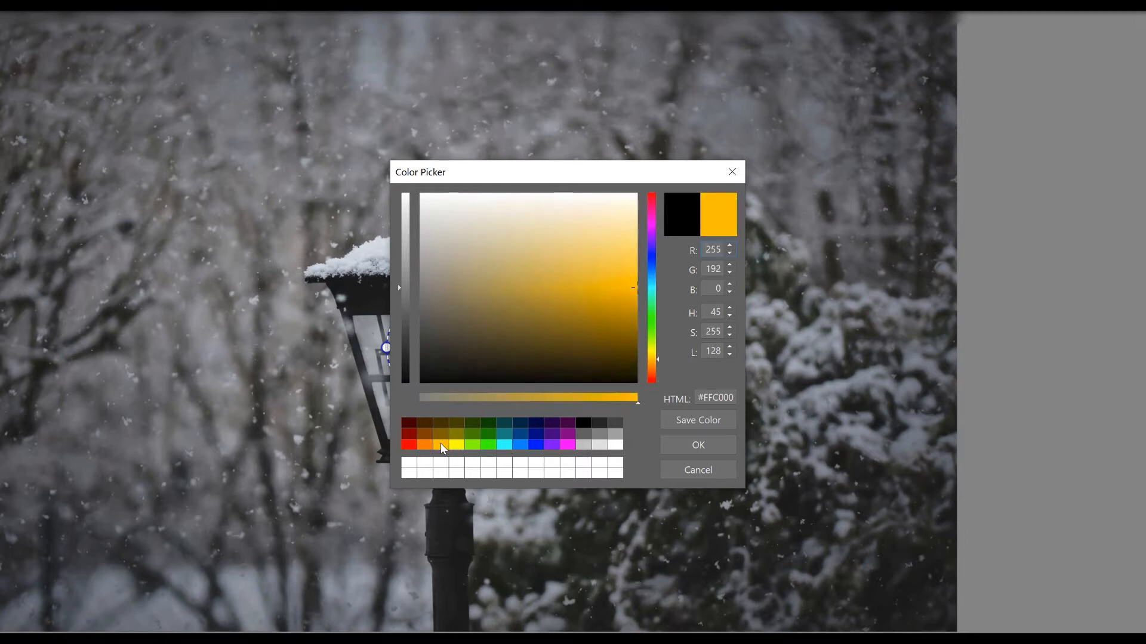
click(628, 273)
drag(628, 273, 626, 265)
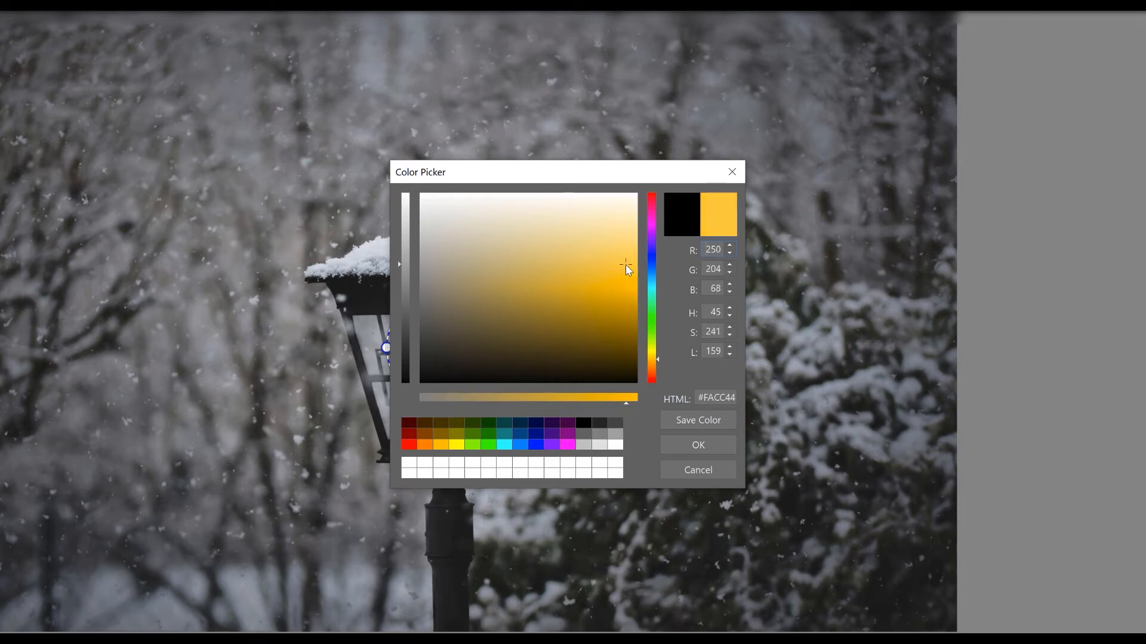
click(690, 441)
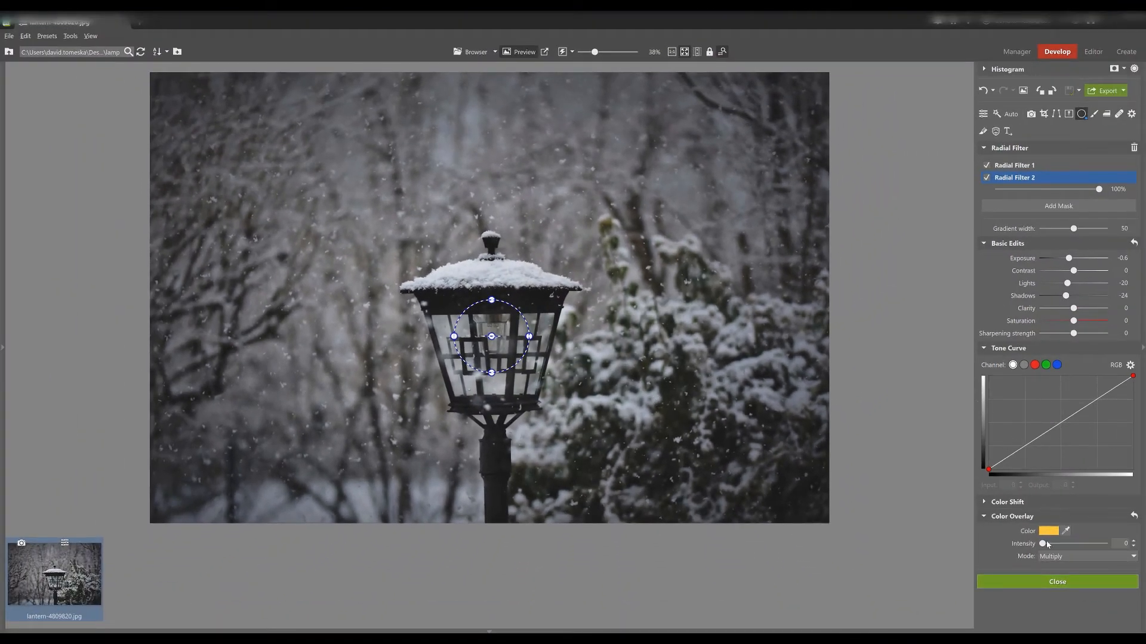
Raise the color overlay intensity to 75 and change its blending mode to Overlay.
drag(1044, 544, 1096, 544)
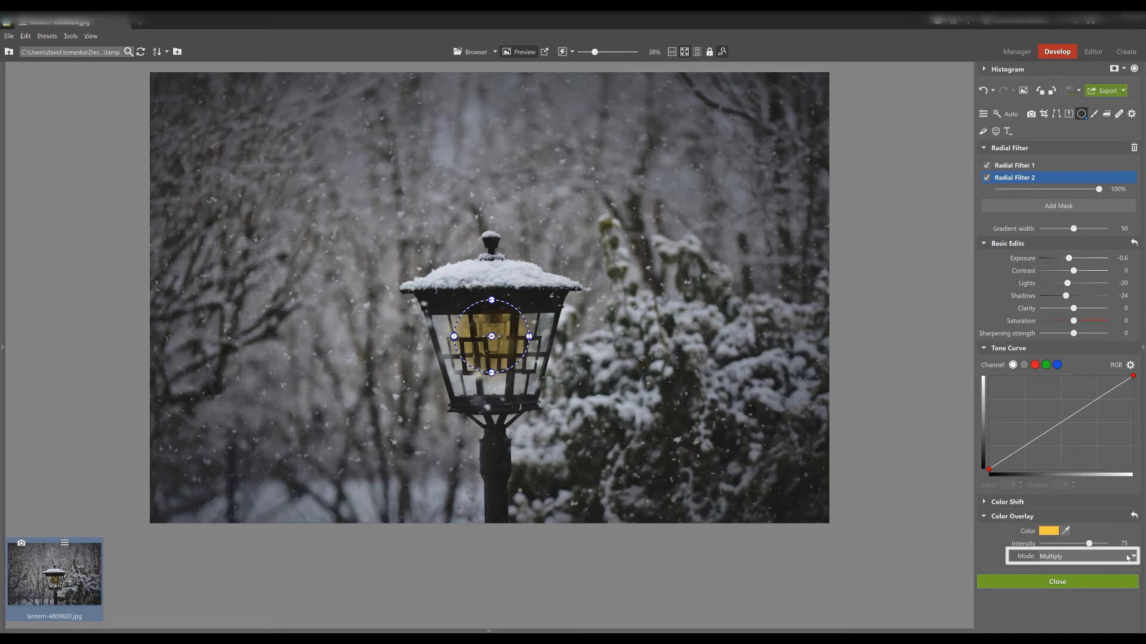
click(1126, 558)
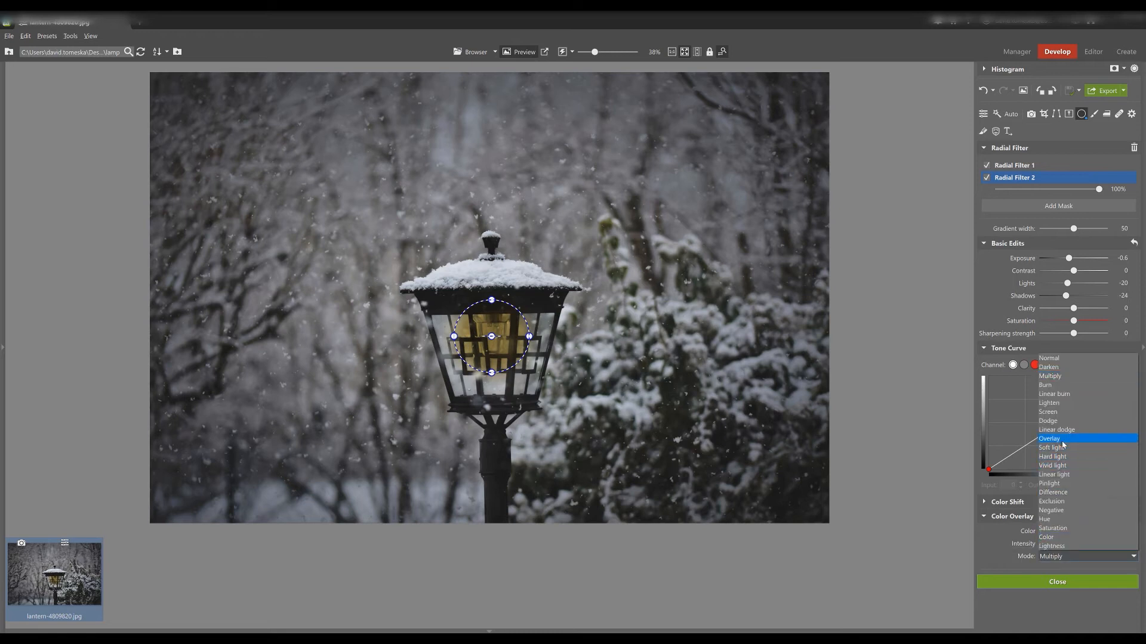
click(1050, 439)
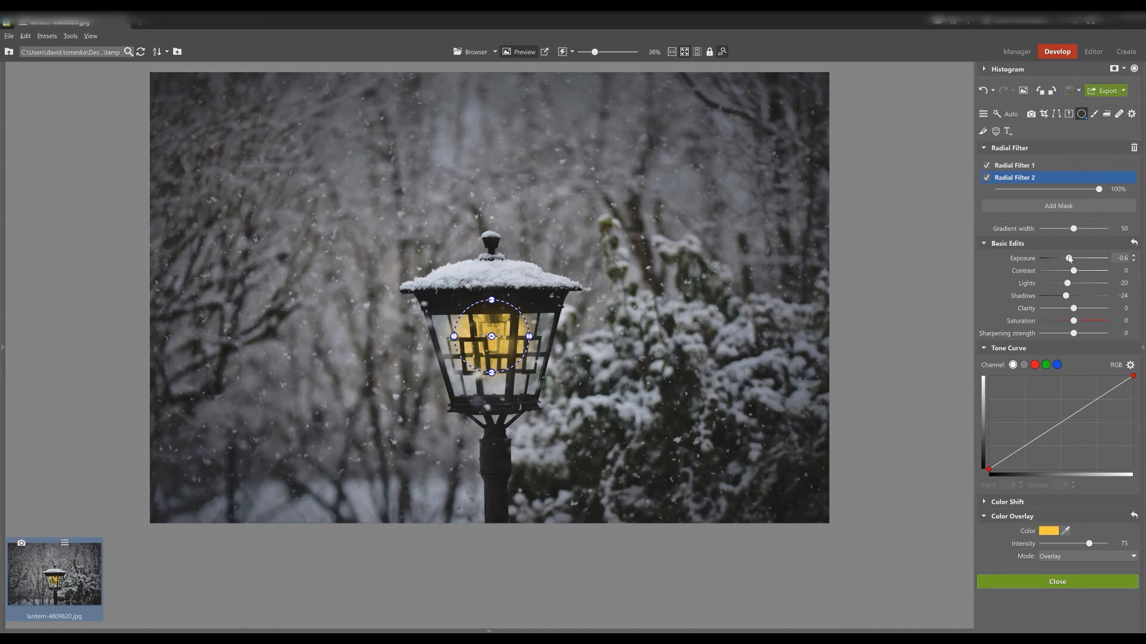
Set the second filter's exposure to 0.4, lights to 22 and shadows to -50, and widen its gradient to 89.
drag(1068, 258, 1055, 266)
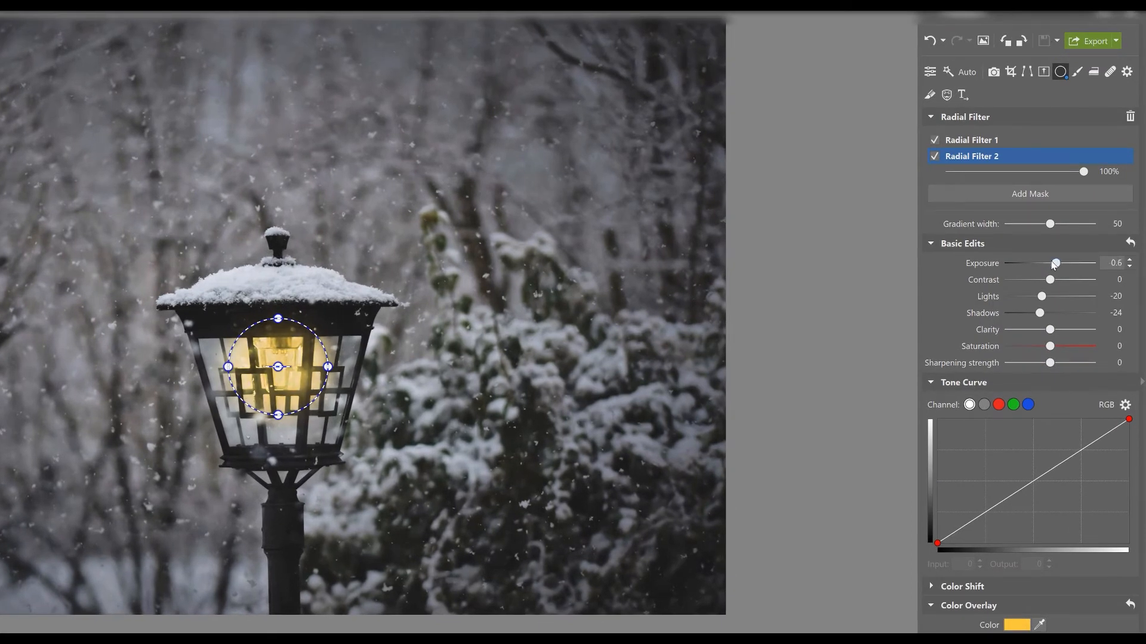
drag(1055, 265, 1061, 300)
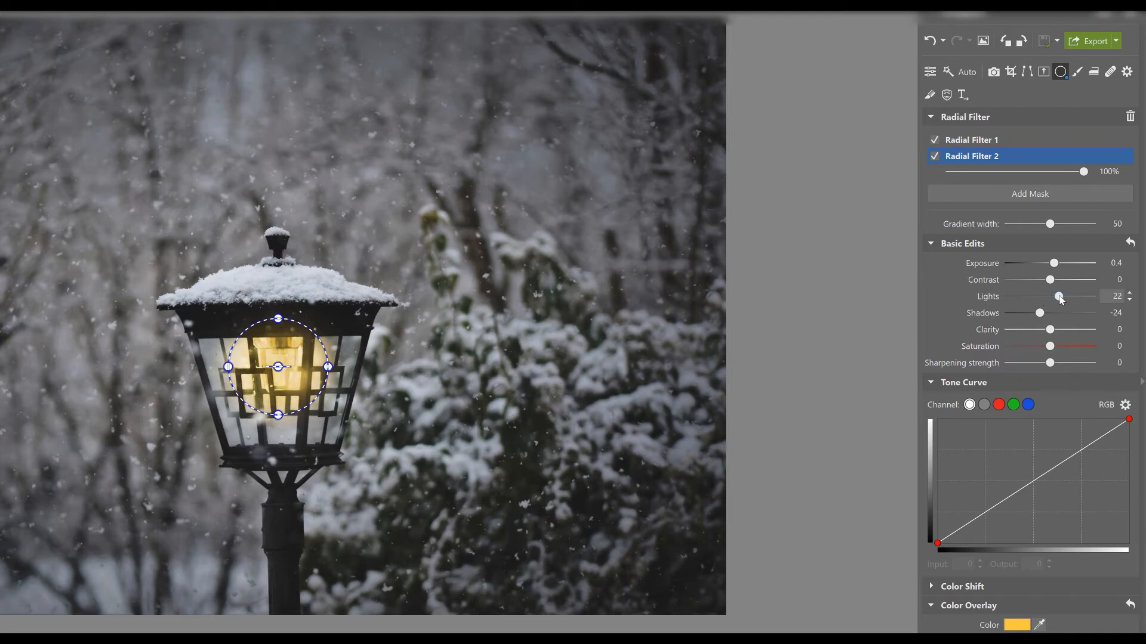
drag(1041, 312, 1029, 314)
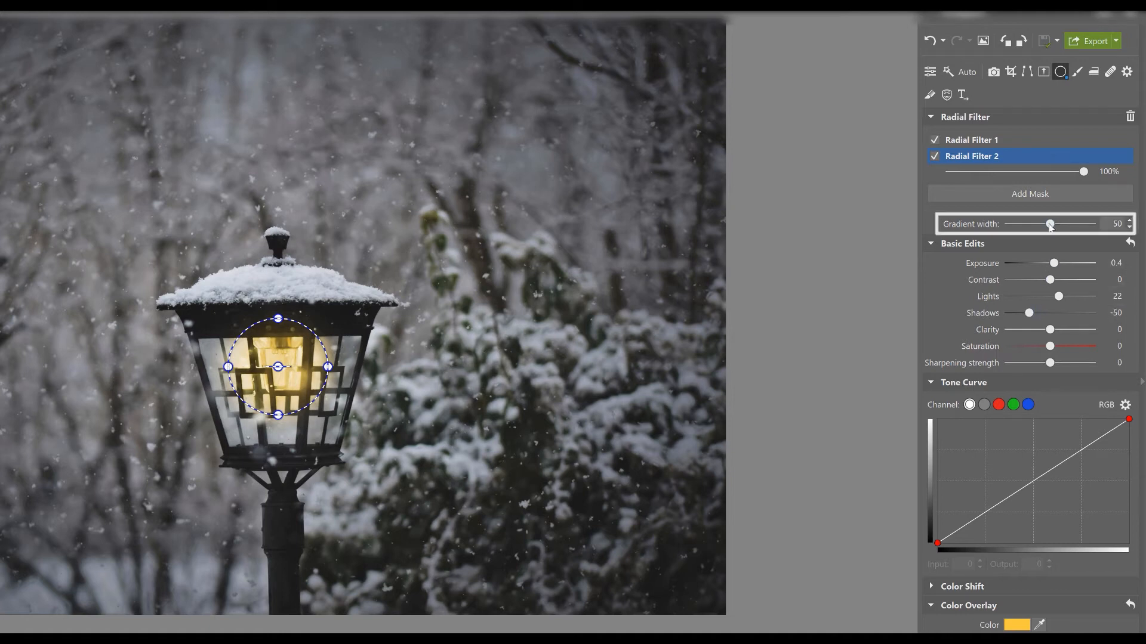
drag(1051, 225, 1082, 226)
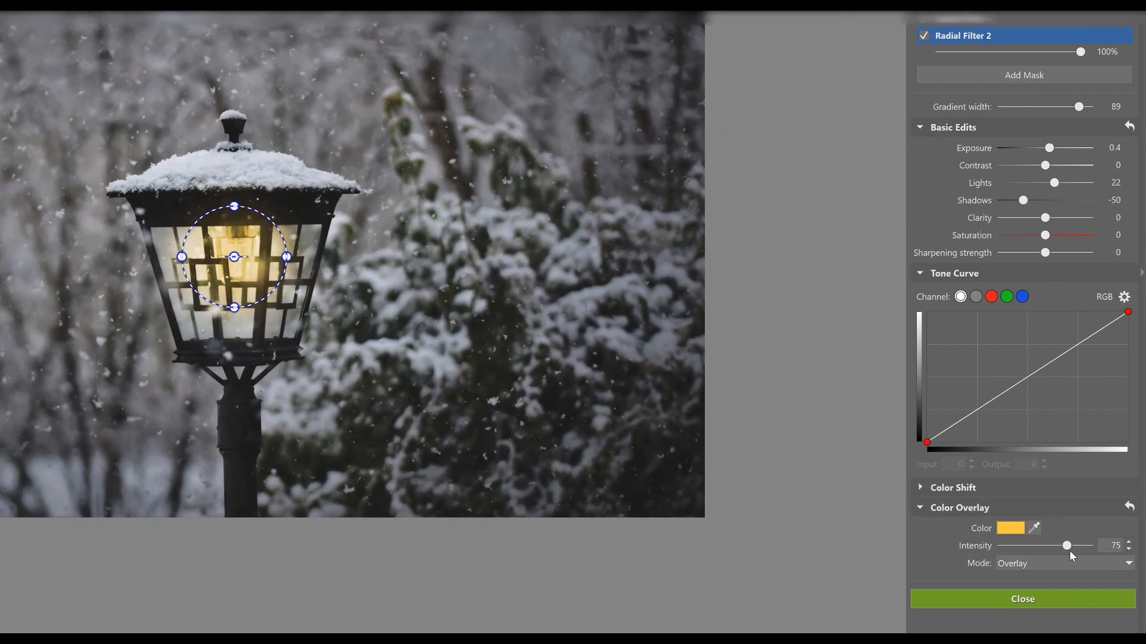
Finish the radial filter edits with the overlay intensity kept near 75, and compare the result with the original photo.
drag(1068, 544, 1067, 546)
click(1025, 596)
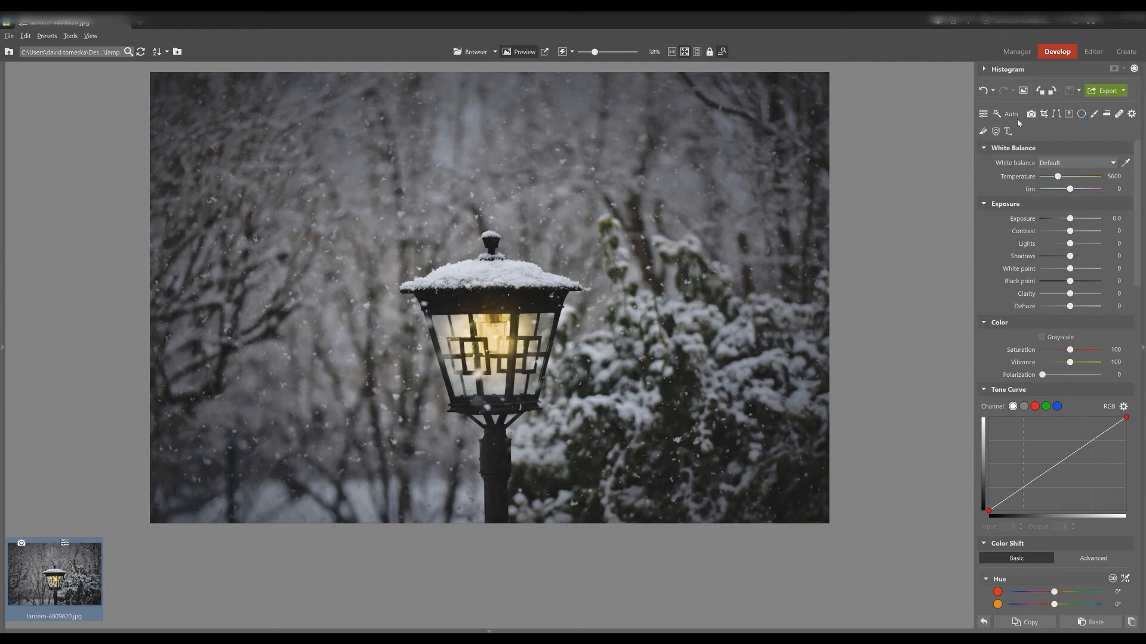
click(1024, 90)
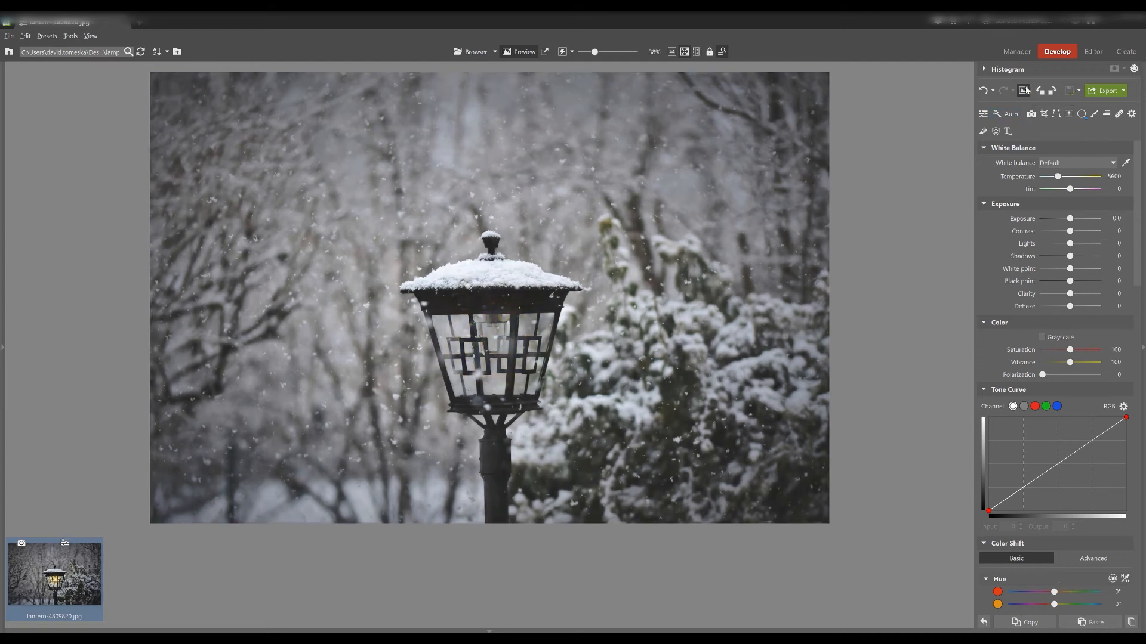
click(1024, 90)
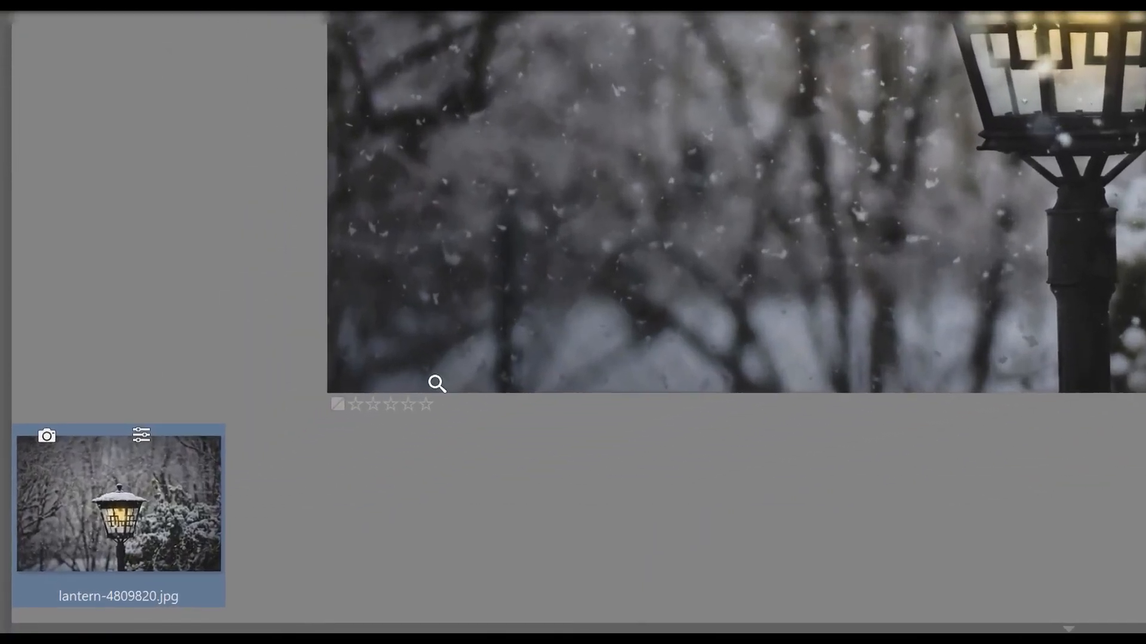
Create a variant of lantern-4809820.jpg and warm its white balance temperature to 6900.
right_click(163, 492)
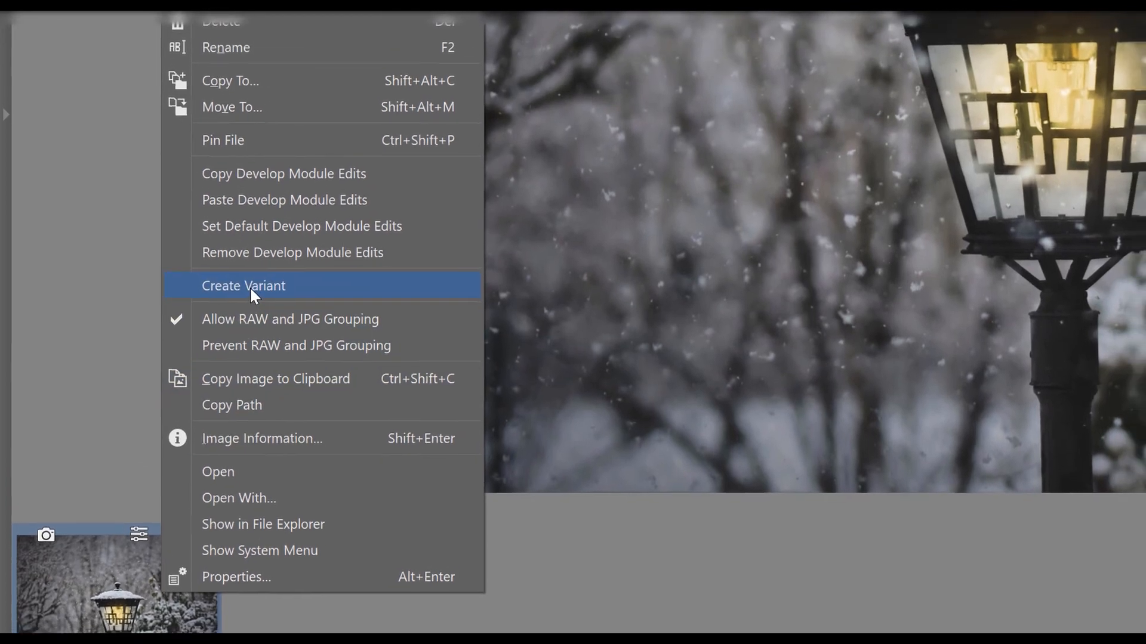
click(253, 291)
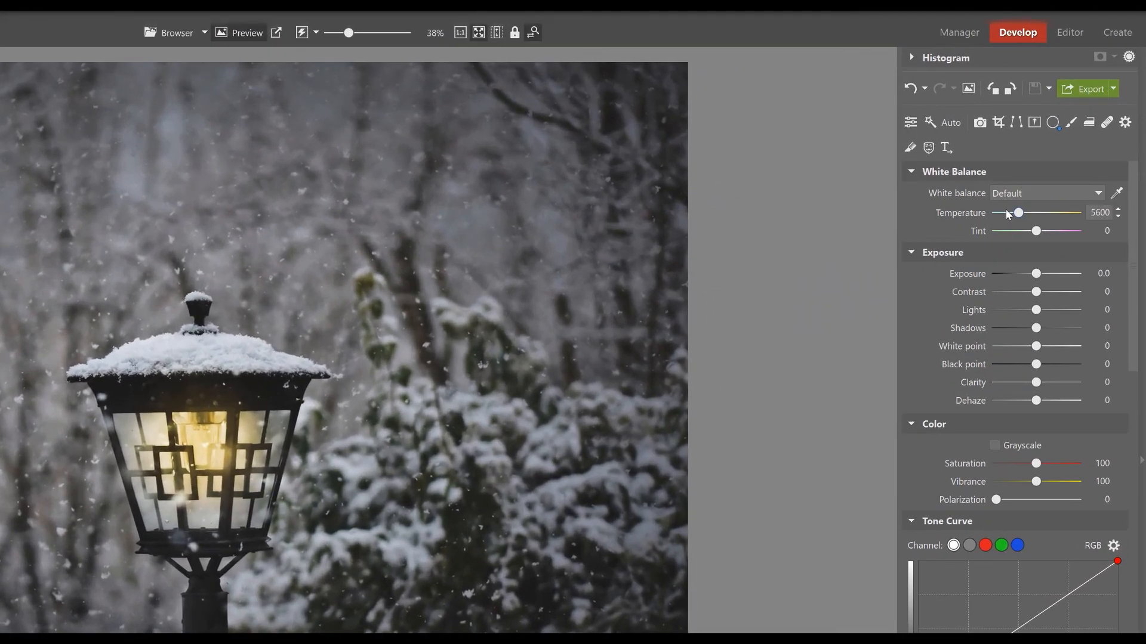
drag(1022, 214, 1027, 214)
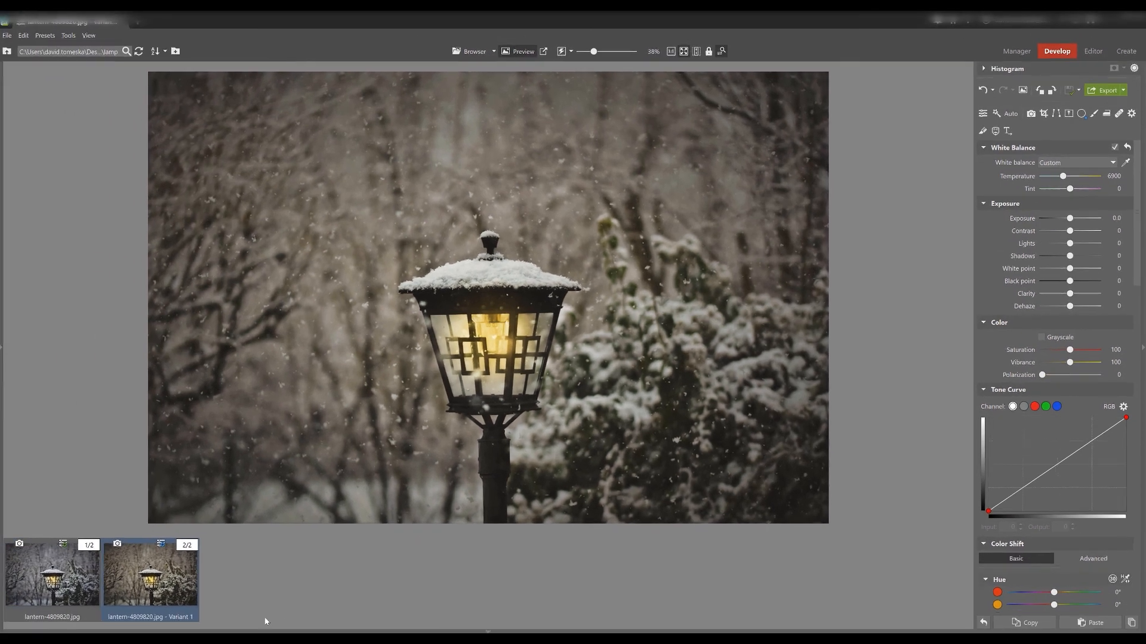
Show the original lantern photo and its variant side by side for comparison.
ctrl+click(67, 576)
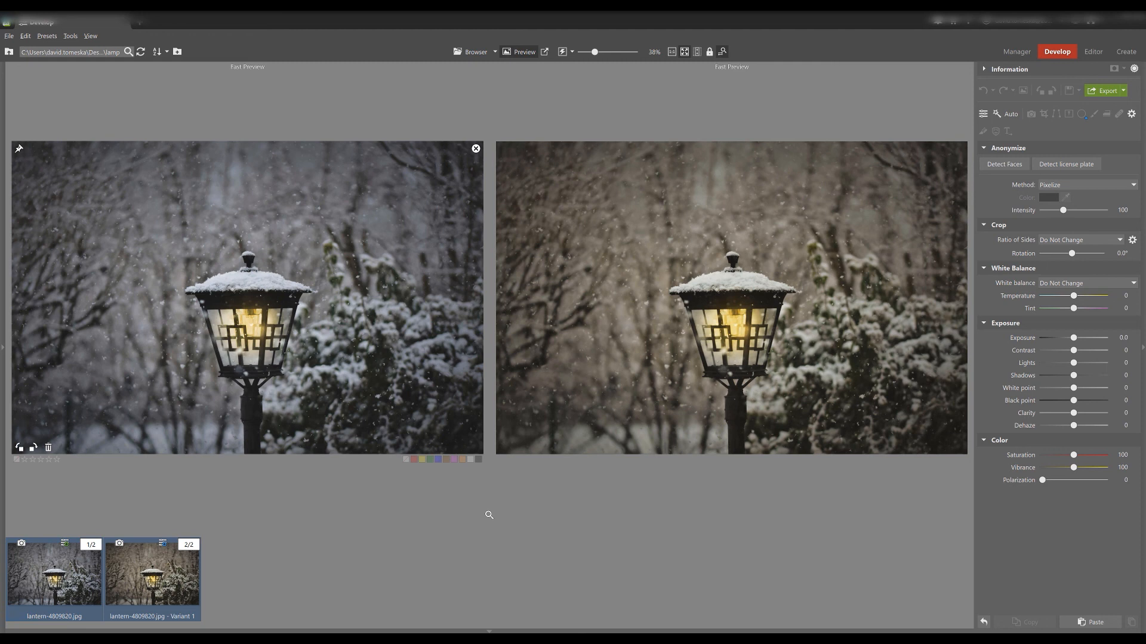